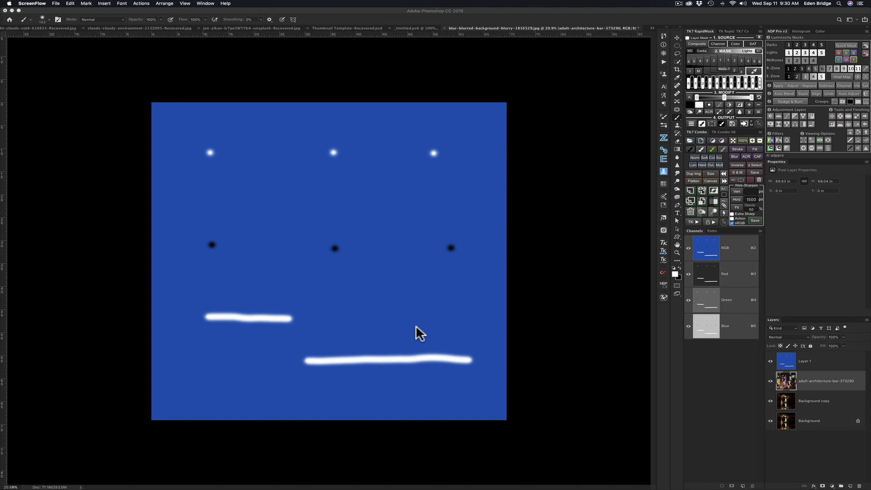
Select Layer 1 and open it in Topaz Studio 2 from the Filter > Topaz Studio menu.
{"action": "left_click", "coordinate": [787, 362]}
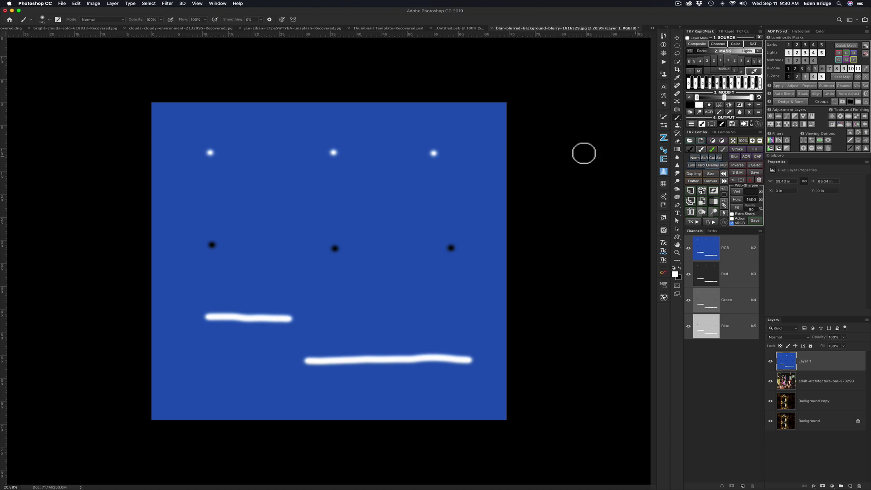
{"action": "left_click", "coordinate": [168, 4]}
{"action": "mouse_move", "coordinate": [223, 173]}
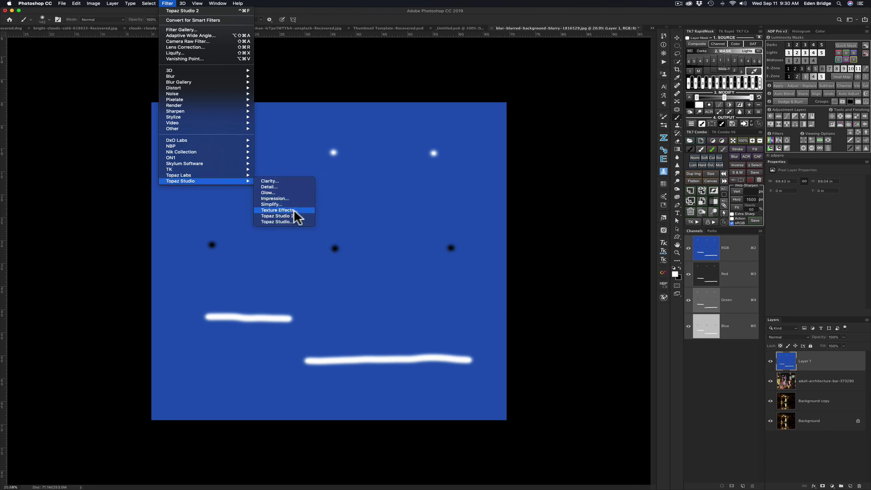
{"action": "left_click", "coordinate": [291, 214]}
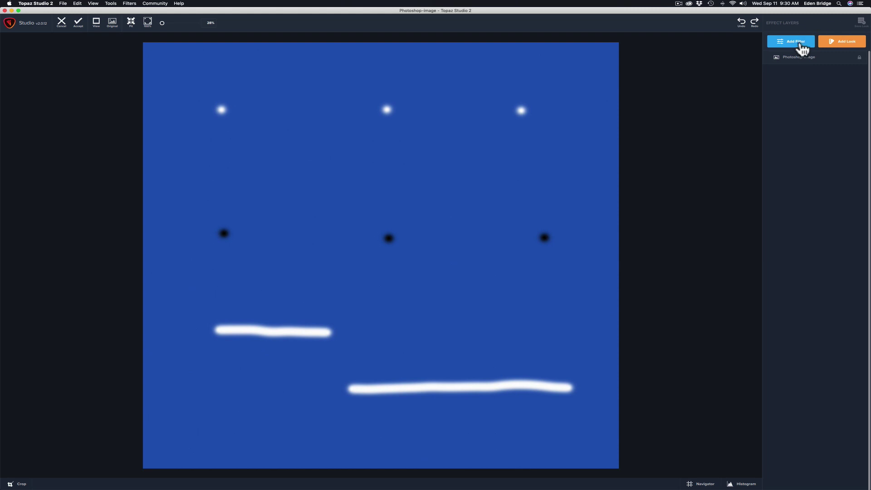
Add a Bloom filter layer from the Creative filters without applying any preset.
{"action": "left_click", "coordinate": [797, 43]}
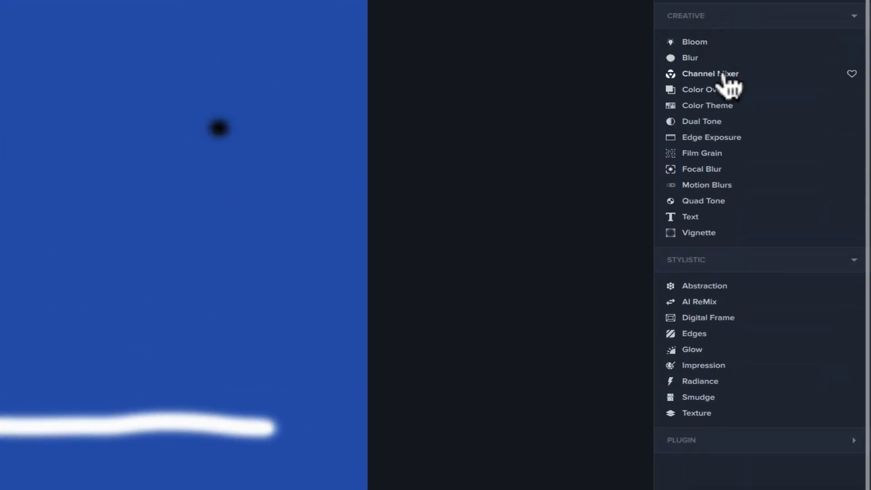
{"action": "left_click", "coordinate": [699, 43]}
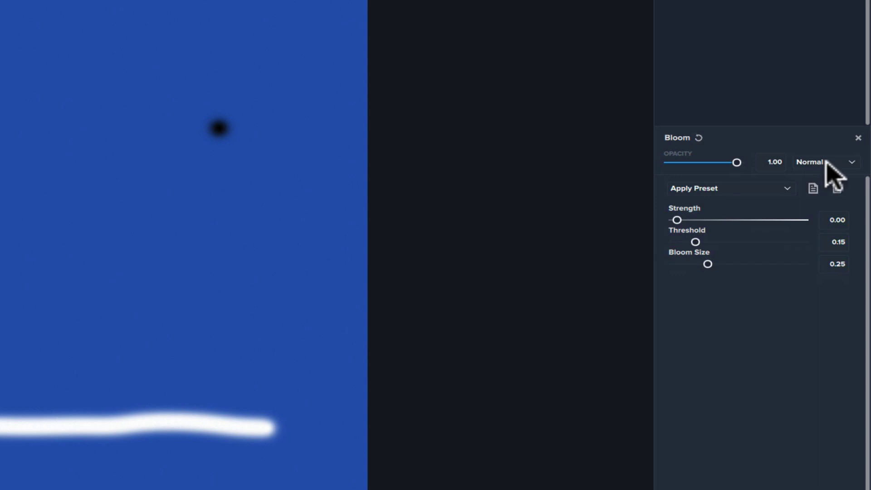
{"action": "left_click", "coordinate": [788, 188]}
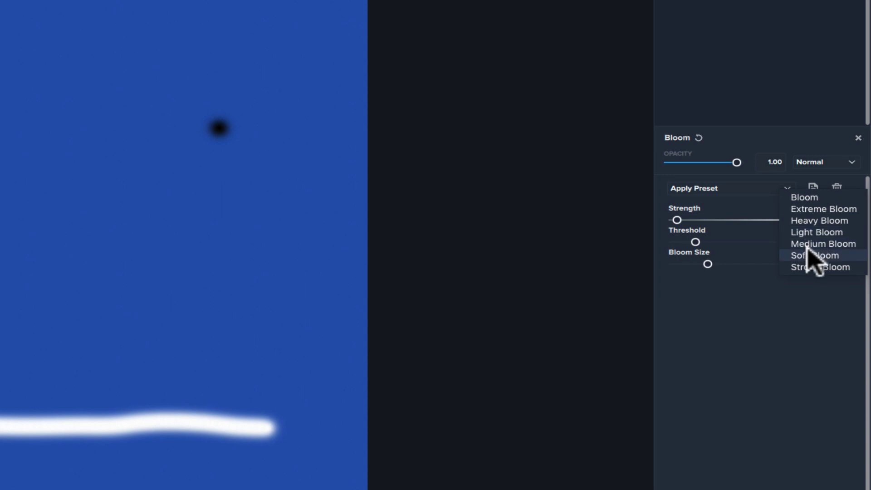
{"action": "left_click", "coordinate": [692, 169]}
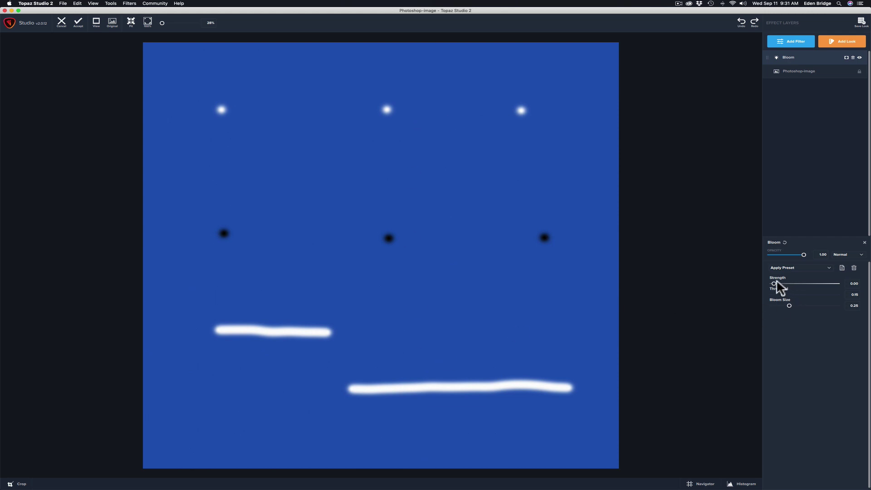
Raise Bloom Strength well above zero so the white dots and strokes glow.
{"action": "left_click_drag", "start_coordinate": [774, 281], "coordinate": [826, 284]}
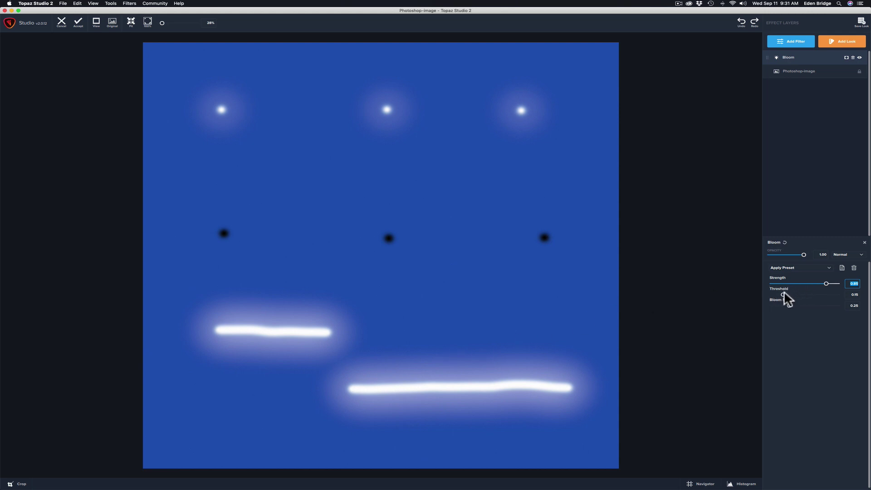
Tune the bloom to Threshold 0.46, Bloom Size 0.32 and Strength 0.78.
{"action": "left_click_drag", "start_coordinate": [784, 294], "coordinate": [814, 292]}
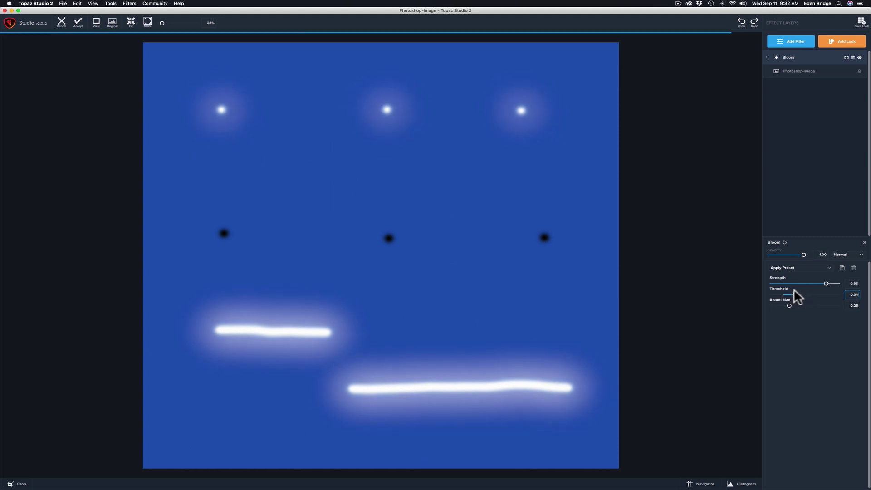
{"action": "key", "text": "BackSpace"}
{"action": "type", "text": "7"}
{"action": "left_click_drag", "start_coordinate": [783, 292], "coordinate": [794, 293]}
{"action": "key", "text": "super+a"}
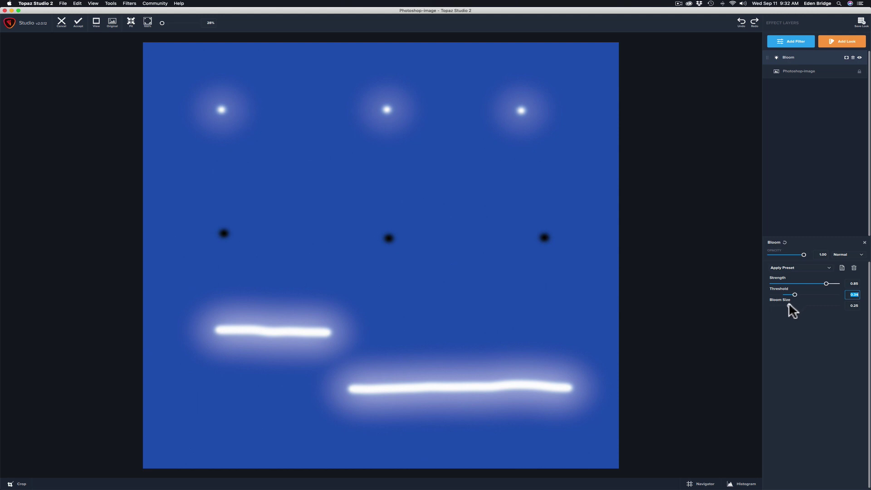
{"action": "mouse_move", "coordinate": [790, 306]}
{"action": "left_mouse_down"}
{"action": "mouse_move", "coordinate": [819, 305]}
{"action": "mouse_move", "coordinate": [793, 306]}
{"action": "left_mouse_up"}
{"action": "mouse_move", "coordinate": [824, 279]}
{"action": "left_mouse_down"}
{"action": "mouse_move", "coordinate": [786, 279]}
{"action": "mouse_move", "coordinate": [821, 281]}
{"action": "mouse_move", "coordinate": [793, 293]}
{"action": "mouse_move", "coordinate": [818, 294]}
{"action": "mouse_move", "coordinate": [803, 294]}
{"action": "left_mouse_up"}
Accept the bloom back into Photoshop and hide Layer 1 to reveal the neon street photo.
{"action": "left_click", "coordinate": [78, 27]}
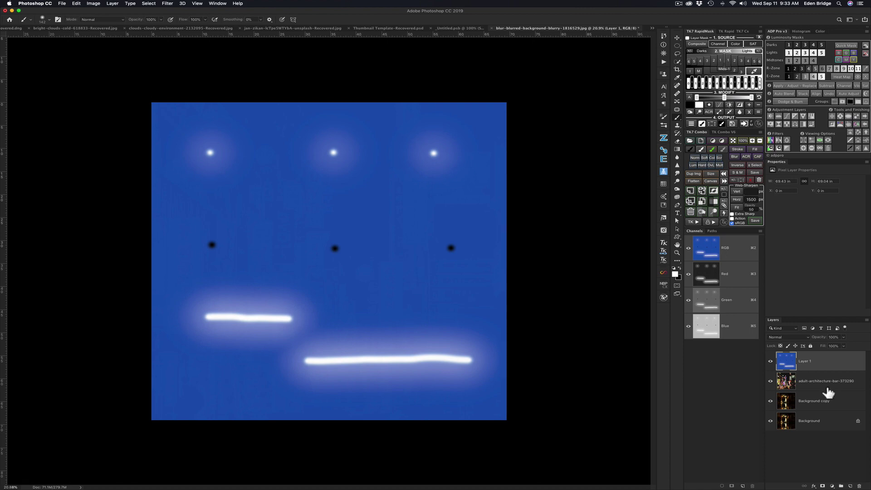
{"action": "left_click", "coordinate": [771, 362]}
{"action": "left_click_drag", "start_coordinate": [771, 364], "coordinate": [383, 289]}
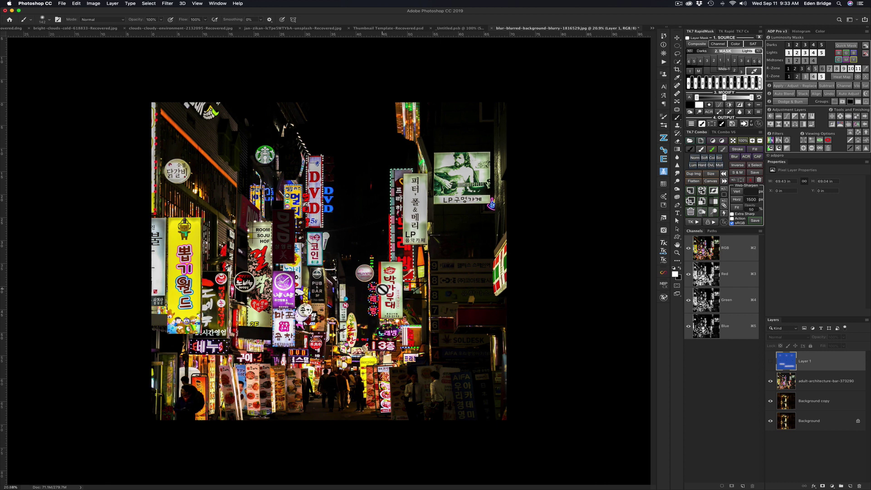
{"action": "left_click_drag", "start_coordinate": [382, 289], "coordinate": [353, 297]}
{"action": "left_click_drag", "start_coordinate": [353, 297], "coordinate": [791, 383]}
Select the adult-architecture neon street layer and load it into Topaz Studio 2.
{"action": "left_click", "coordinate": [168, 3]}
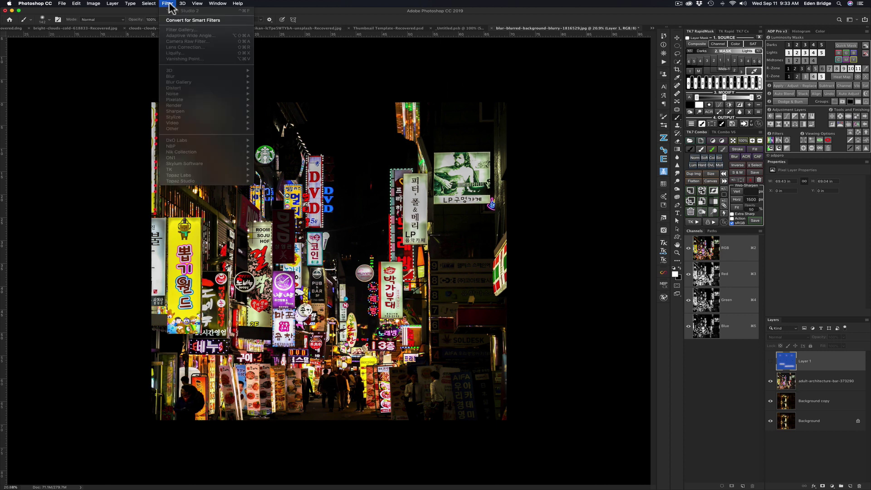
{"action": "left_click", "coordinate": [357, 91]}
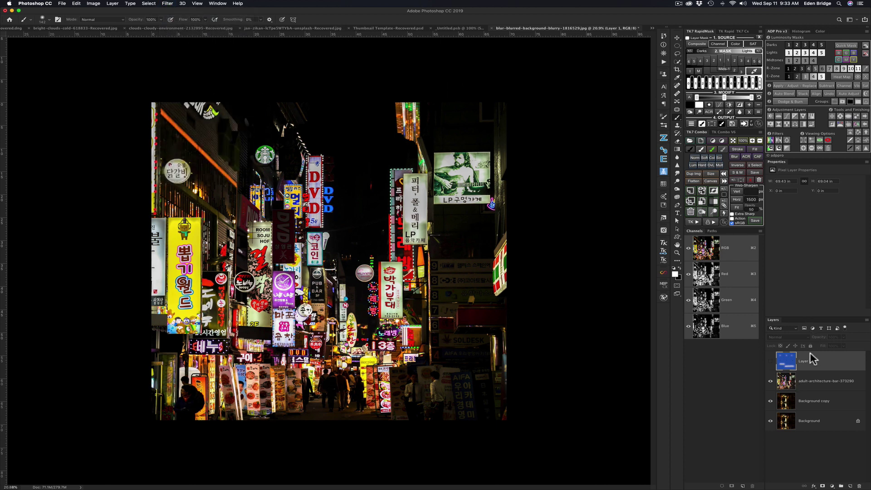
{"action": "left_click_drag", "start_coordinate": [812, 360], "coordinate": [790, 385]}
{"action": "left_click", "coordinate": [790, 385]}
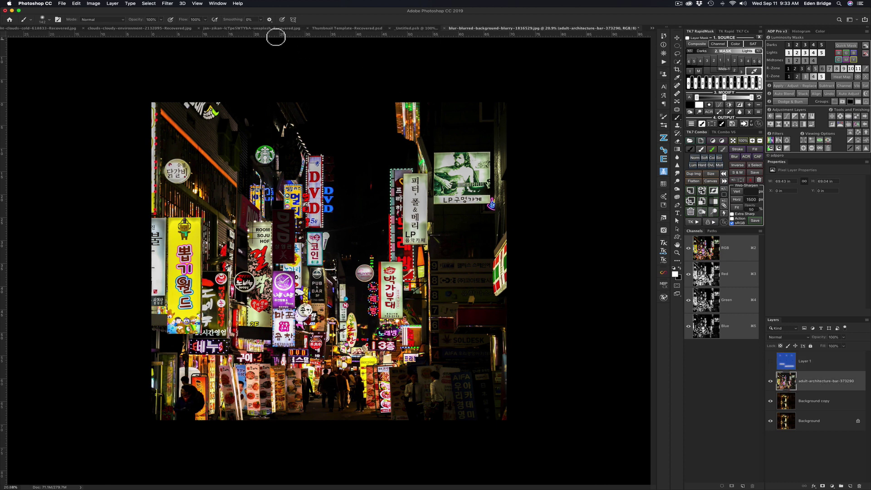
{"action": "left_click", "coordinate": [167, 4]}
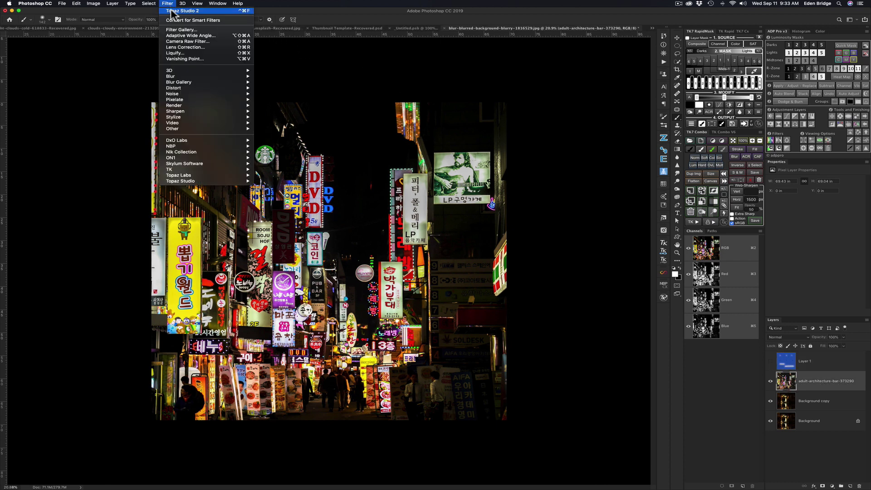
{"action": "mouse_move", "coordinate": [192, 186]}
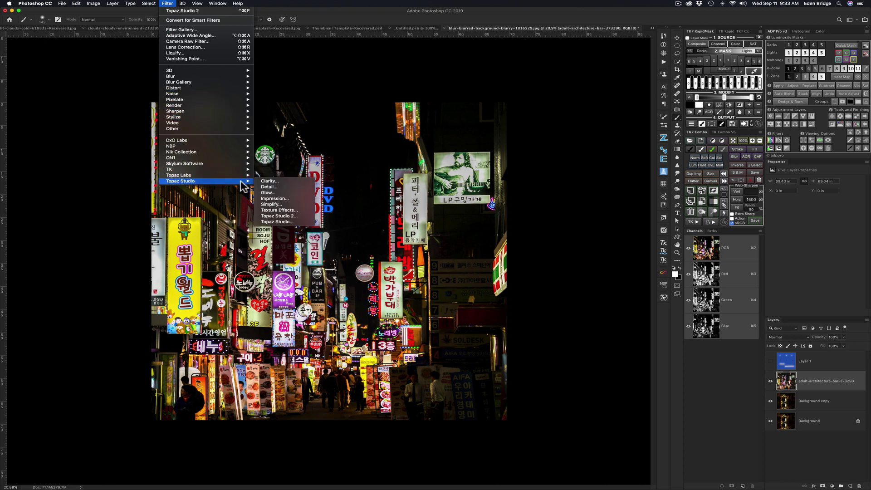
{"action": "left_click", "coordinate": [282, 217]}
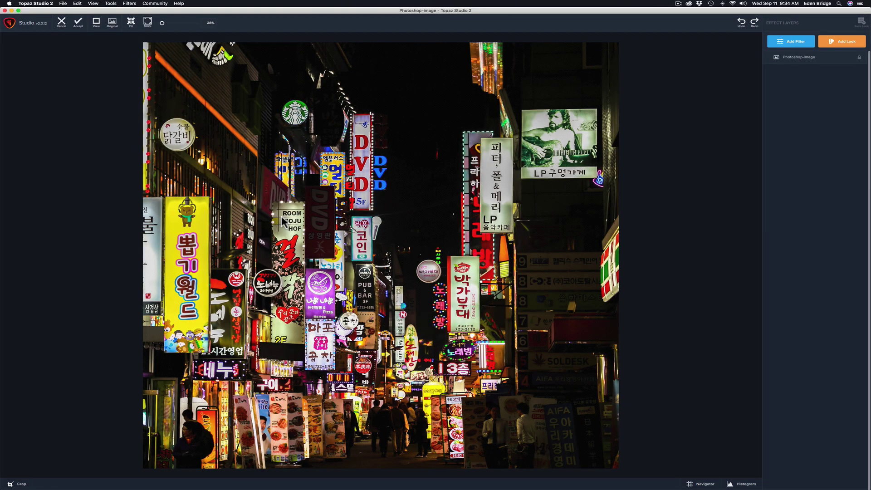
Add a Bloom filter to the street photo and raise its Strength to about 0.66.
{"action": "left_click", "coordinate": [796, 44]}
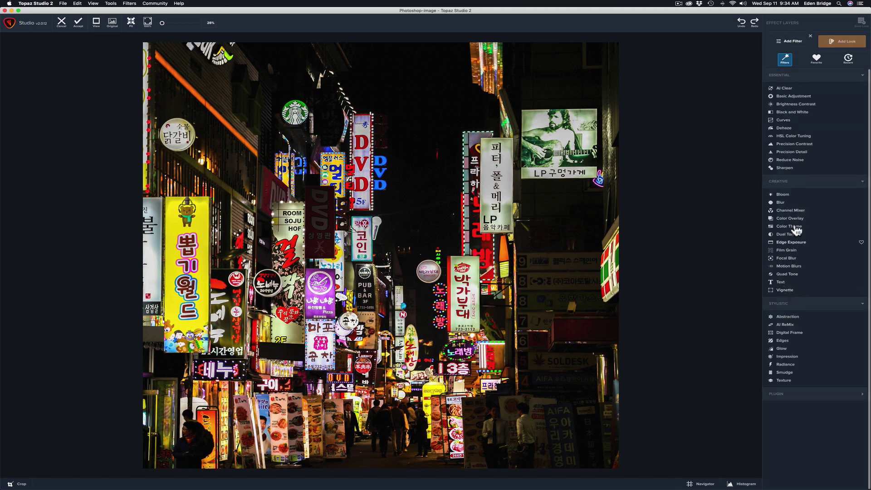
{"action": "left_click", "coordinate": [784, 195]}
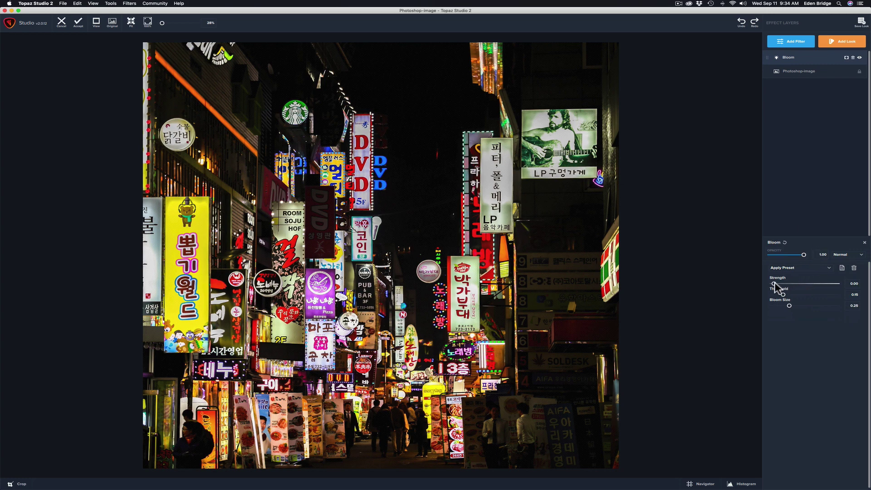
{"action": "left_click_drag", "start_coordinate": [774, 284], "coordinate": [805, 287]}
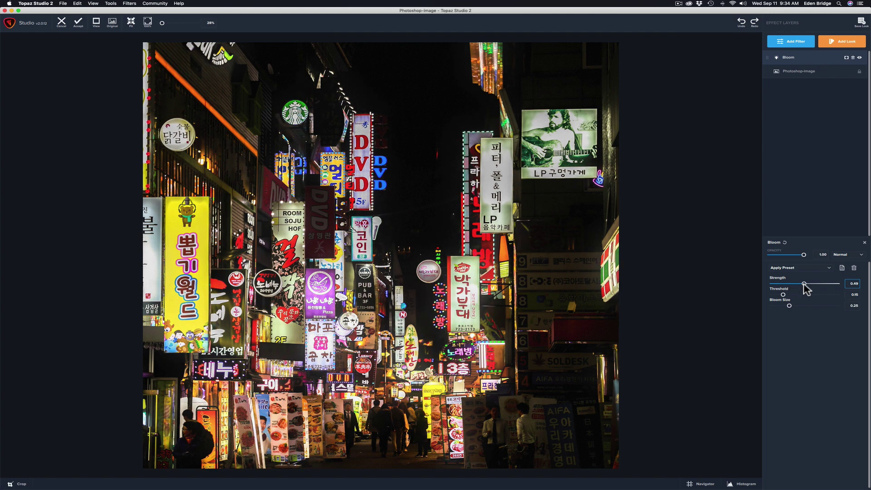
{"action": "mouse_move", "coordinate": [805, 287]}
{"action": "left_mouse_down"}
{"action": "mouse_move", "coordinate": [823, 289]}
{"action": "mouse_move", "coordinate": [815, 289]}
{"action": "left_mouse_up"}
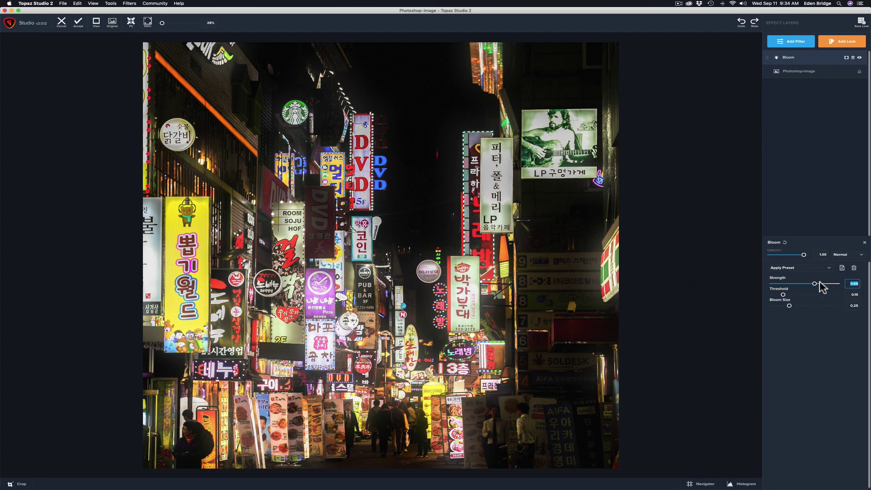
Adjust the bloom to Strength 0.64, Threshold 0.33, Bloom Size 0.27 and lower its opacity.
{"action": "left_click_drag", "start_coordinate": [815, 284], "coordinate": [793, 309]}
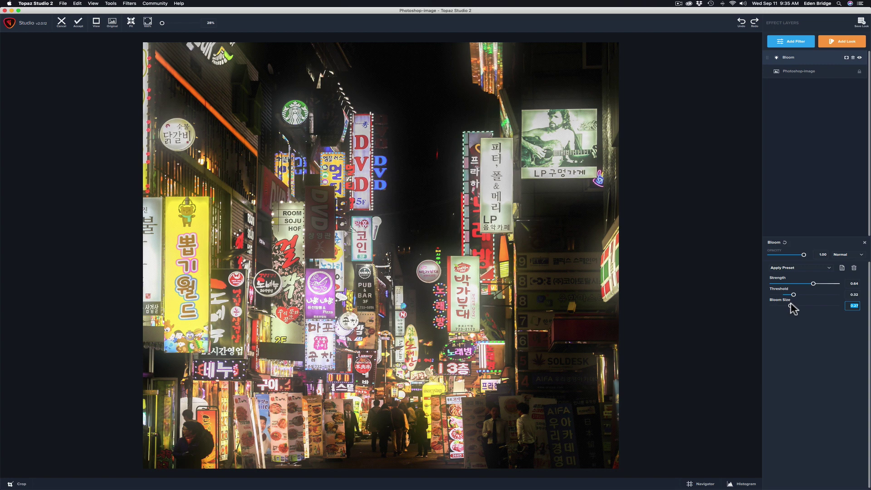
{"action": "left_click_drag", "start_coordinate": [791, 308], "coordinate": [790, 309]}
{"action": "left_click_drag", "start_coordinate": [804, 255], "coordinate": [827, 255]}
Accept the bloom into Photoshop, then scrub the copy layer's opacity to 0% and back to about 80%.
{"action": "left_click", "coordinate": [80, 27]}
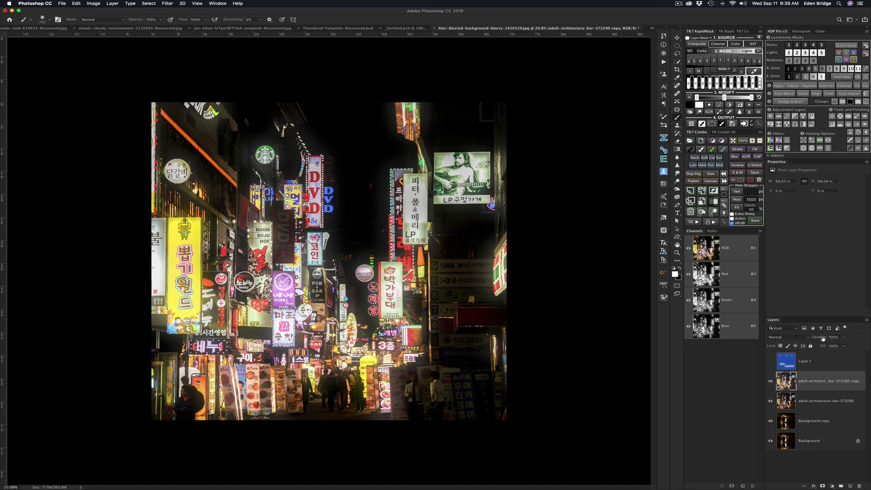
{"action": "left_click_drag", "start_coordinate": [823, 338], "coordinate": [754, 340]}
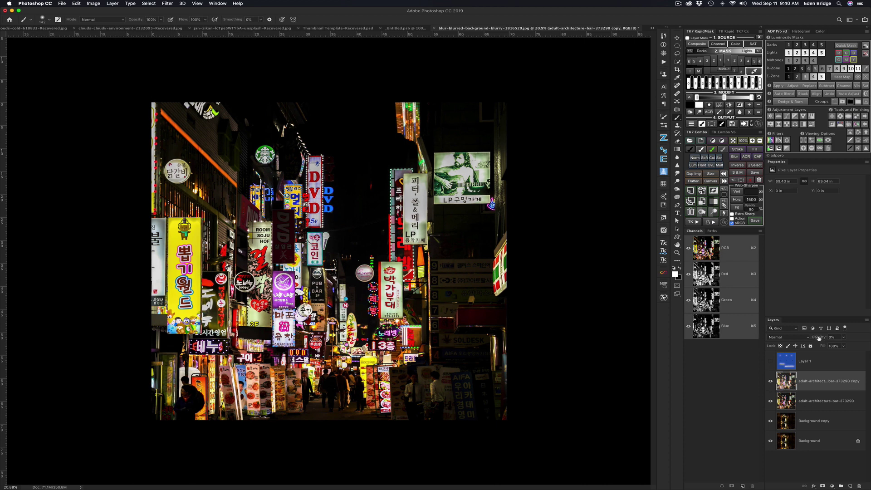
{"action": "left_click_drag", "start_coordinate": [826, 340], "coordinate": [847, 342]}
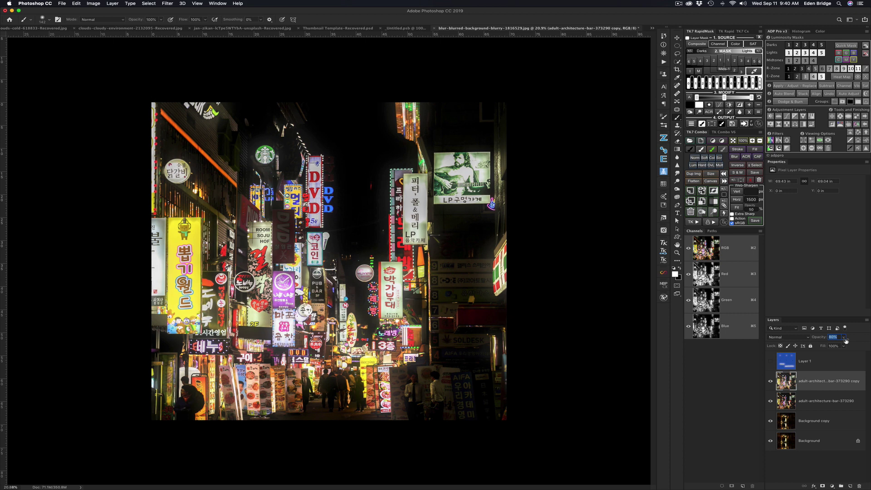
Toggle the glowing copy layer's visibility repeatedly to compare it with the original.
{"action": "left_click", "coordinate": [770, 382]}
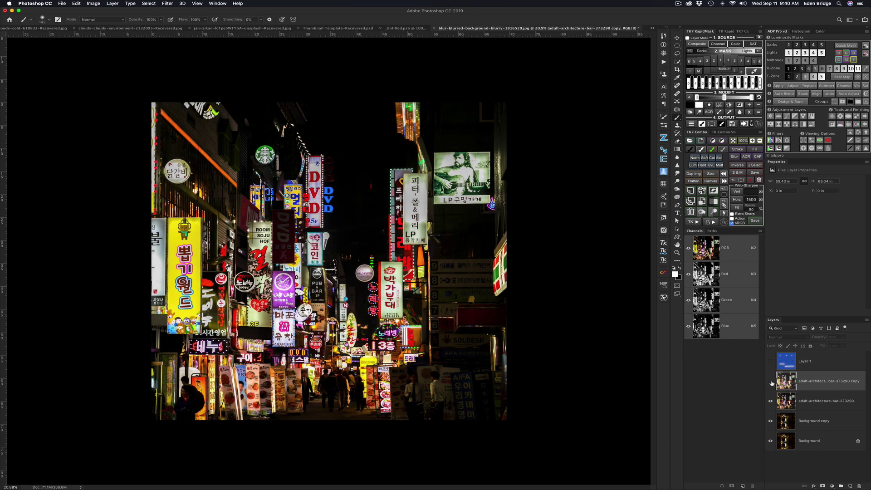
{"action": "left_click", "coordinate": [771, 382]}
{"action": "left_click", "coordinate": [771, 382]}
{"action": "left_click", "coordinate": [771, 382]}
{"action": "left_click", "coordinate": [771, 382]}
{"action": "left_click", "coordinate": [771, 382]}
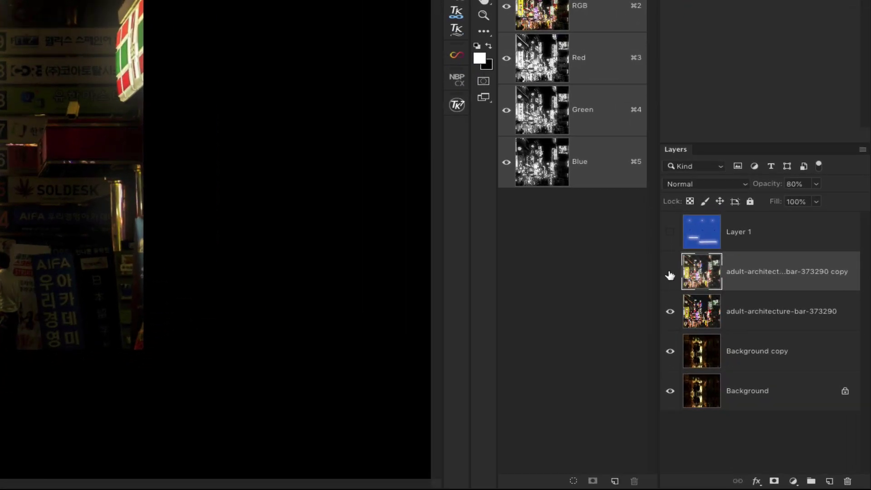
Hide both neon street layers and select the Background copy umbrella layer.
{"action": "left_click", "coordinate": [757, 367]}
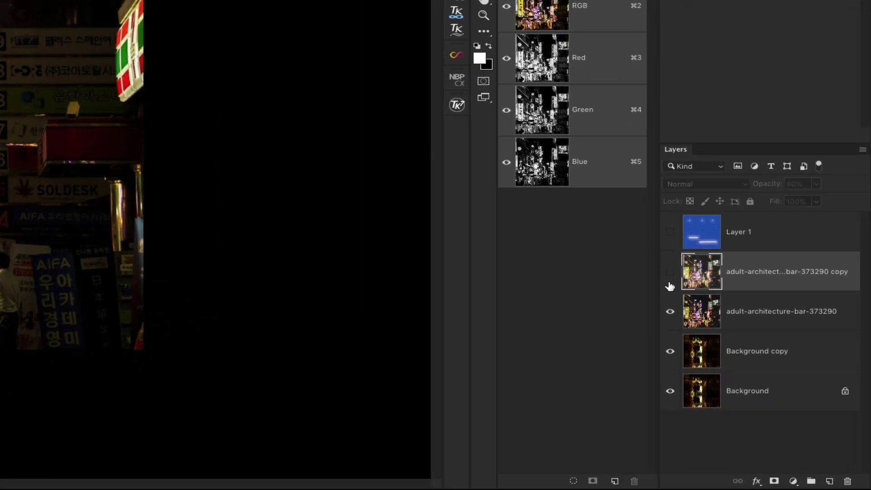
{"action": "left_click", "coordinate": [670, 312]}
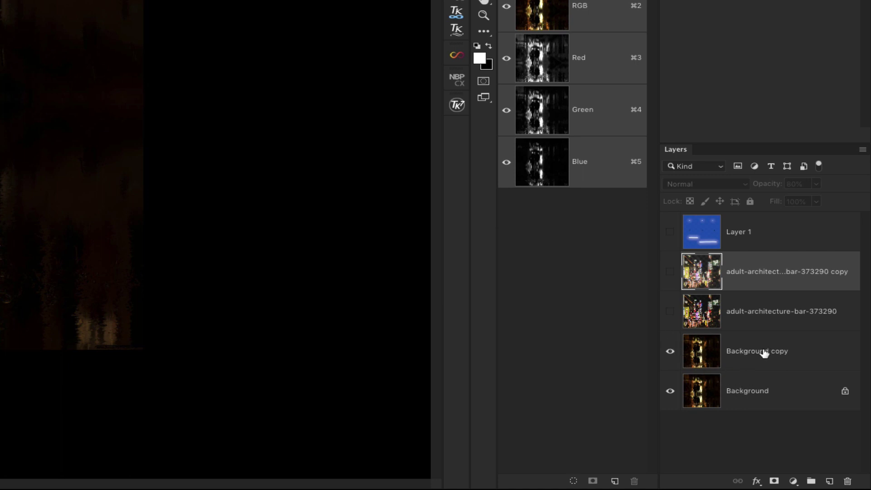
{"action": "left_click", "coordinate": [704, 351]}
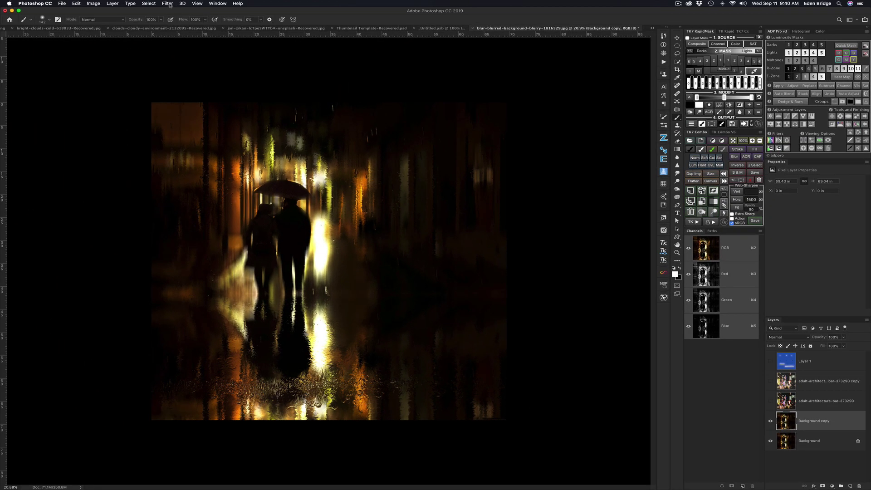
Send the rainy umbrella photo from the Filter menu to Topaz Studio 2.
{"action": "left_click", "coordinate": [167, 4]}
{"action": "mouse_move", "coordinate": [205, 182]}
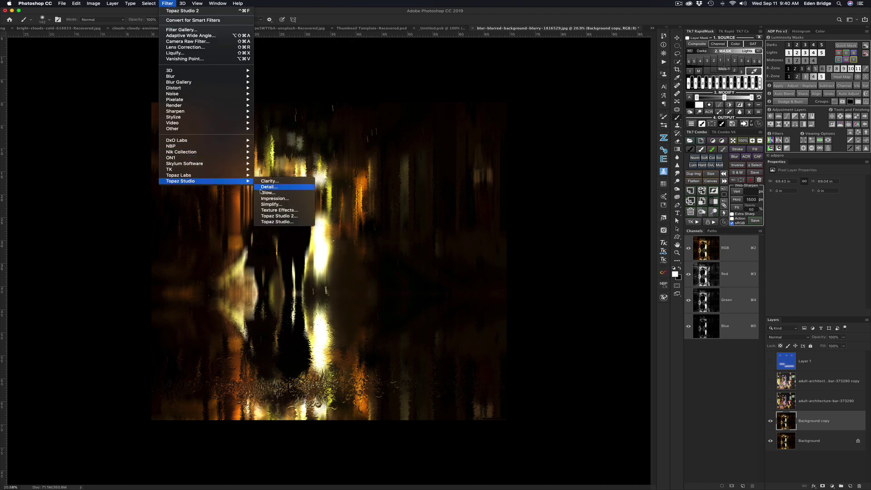
{"action": "left_click", "coordinate": [279, 216]}
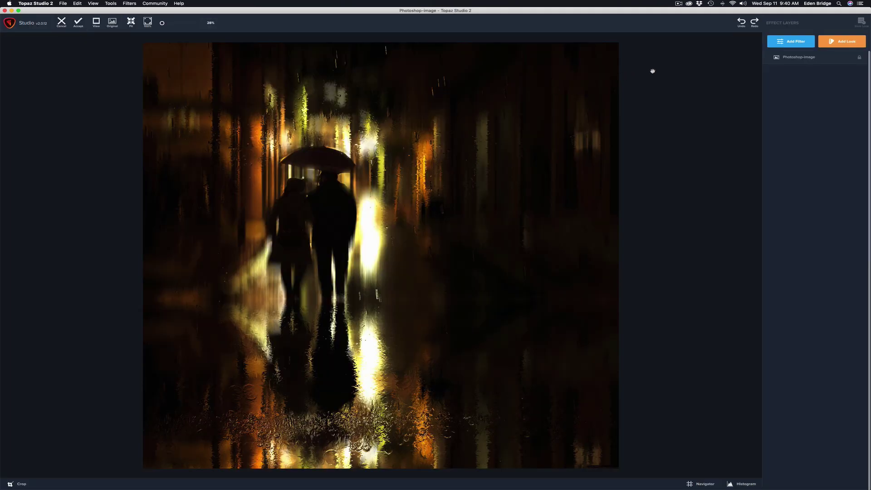
Add a Bloom filter with strength 0.70, threshold 0.36 and bloom size 0.36, then accept it.
{"action": "left_click", "coordinate": [798, 42]}
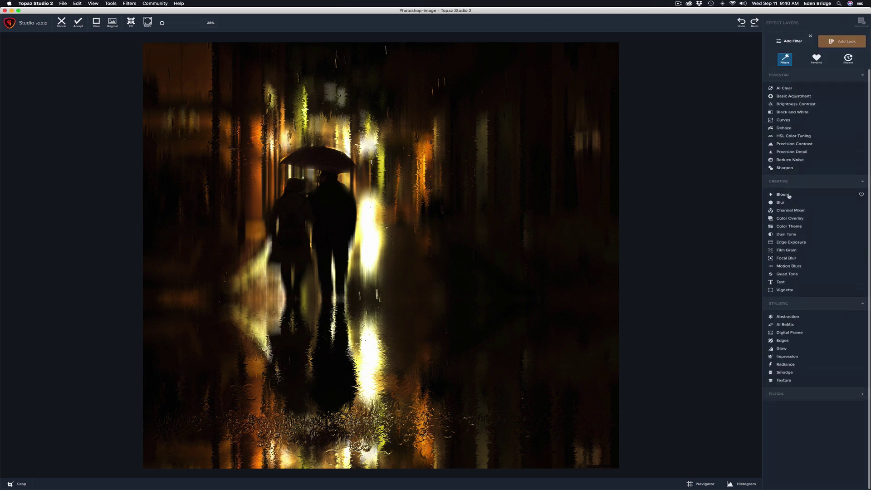
{"action": "left_click", "coordinate": [783, 195]}
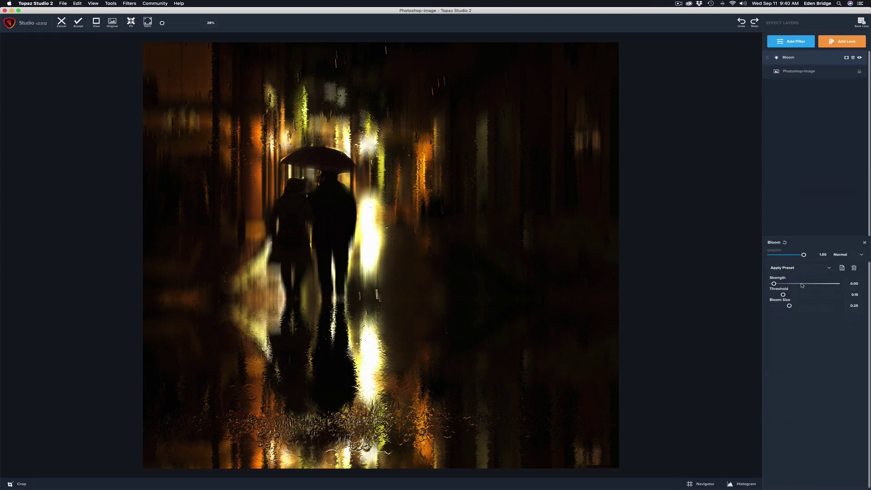
{"action": "left_click_drag", "start_coordinate": [774, 285], "coordinate": [797, 295]}
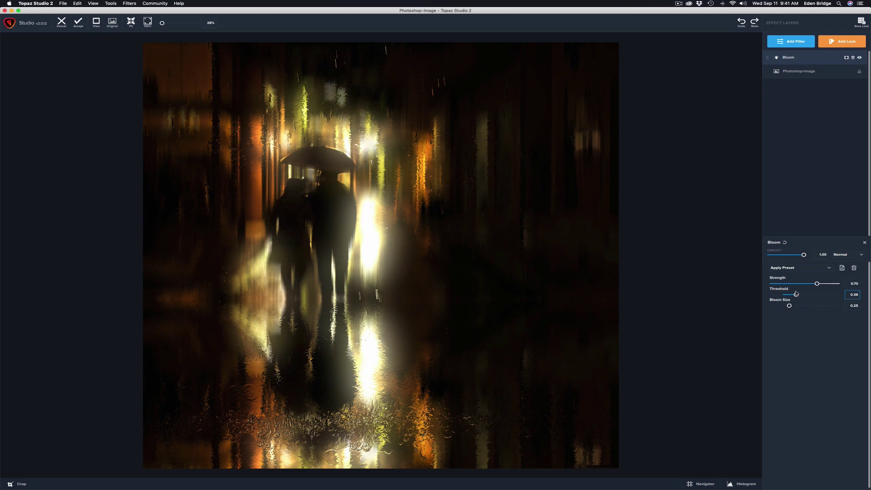
{"action": "left_click_drag", "start_coordinate": [789, 306], "coordinate": [797, 306]}
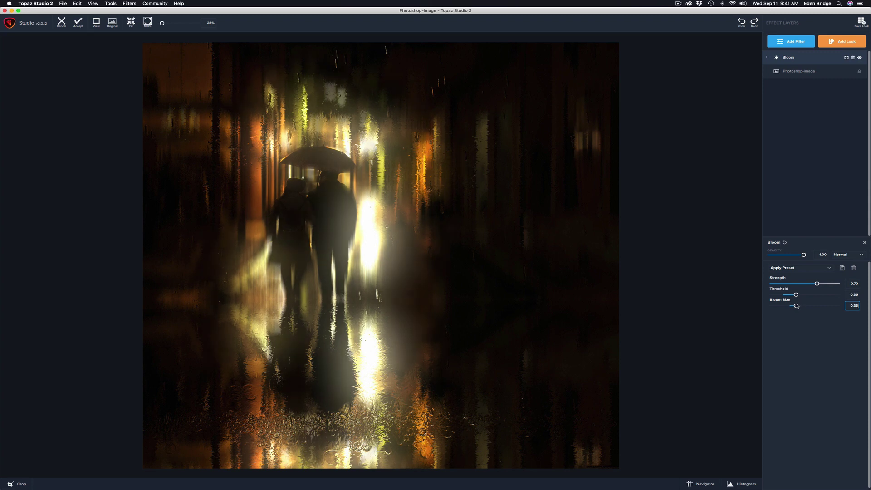
{"action": "left_click", "coordinate": [80, 25]}
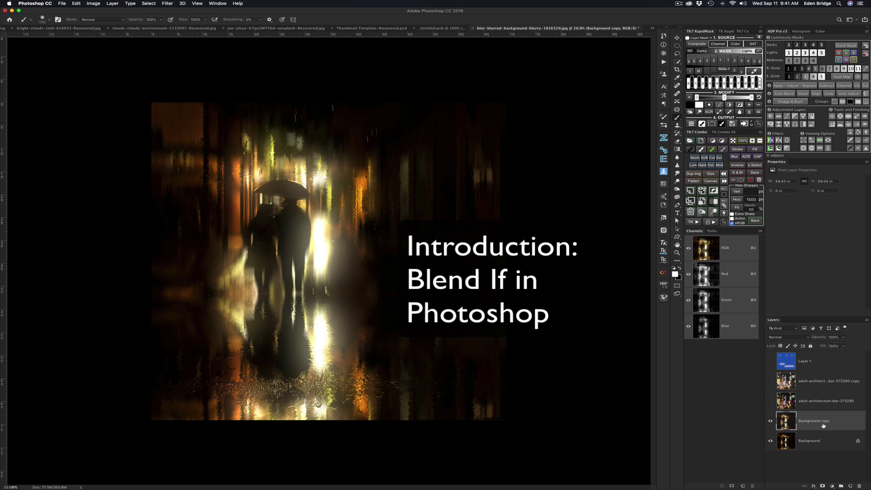
In Background copy's blending options, move the Blend If Underlying Layer black point to 48.
{"action": "double_click", "coordinate": [847, 421]}
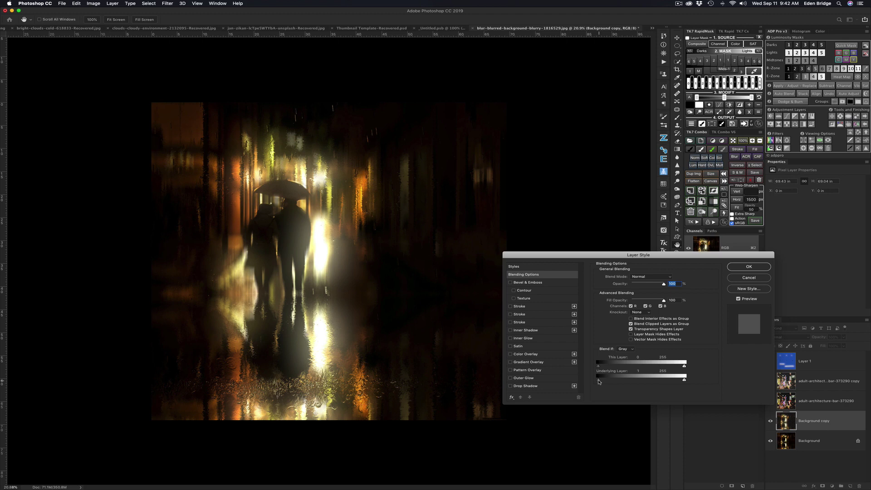
{"action": "left_click_drag", "start_coordinate": [599, 382], "coordinate": [615, 383]}
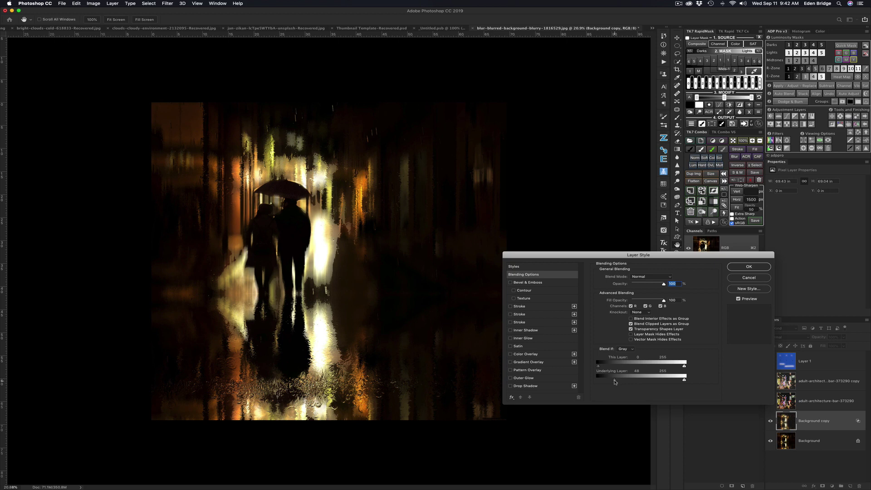
Split the Underlying Layer black point into a soft 0/83 transition and compare it with Preview toggled.
{"action": "key", "text": "alt"}
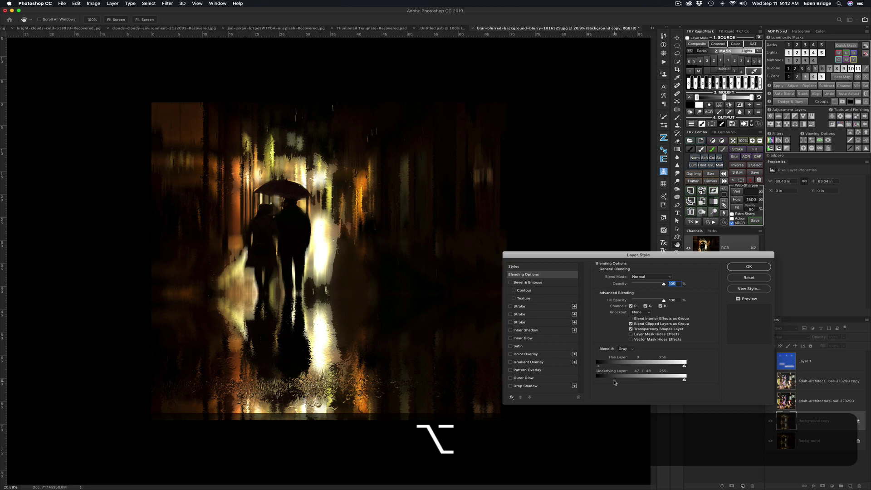
{"action": "mouse_move", "coordinate": [615, 382]}
{"action": "left_mouse_down"}
{"action": "mouse_move", "coordinate": [589, 382]}
{"action": "mouse_move", "coordinate": [619, 382]}
{"action": "left_mouse_up"}
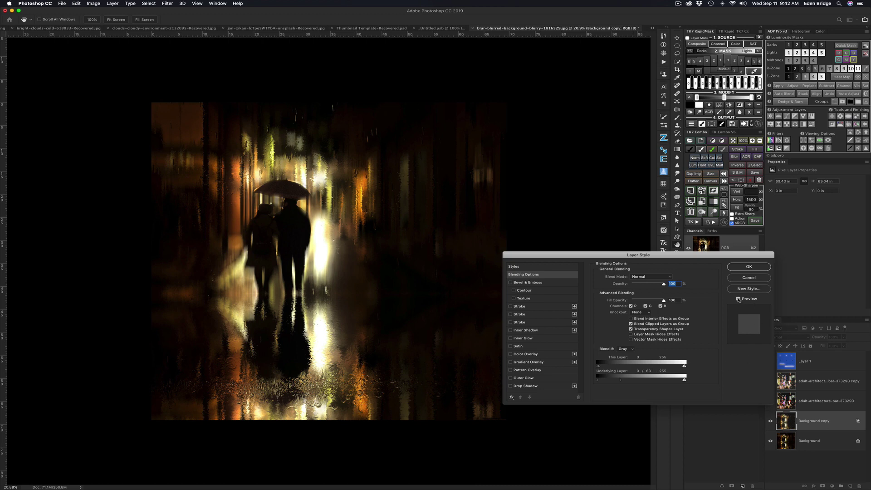
{"action": "left_click", "coordinate": [739, 299]}
{"action": "left_click", "coordinate": [739, 299]}
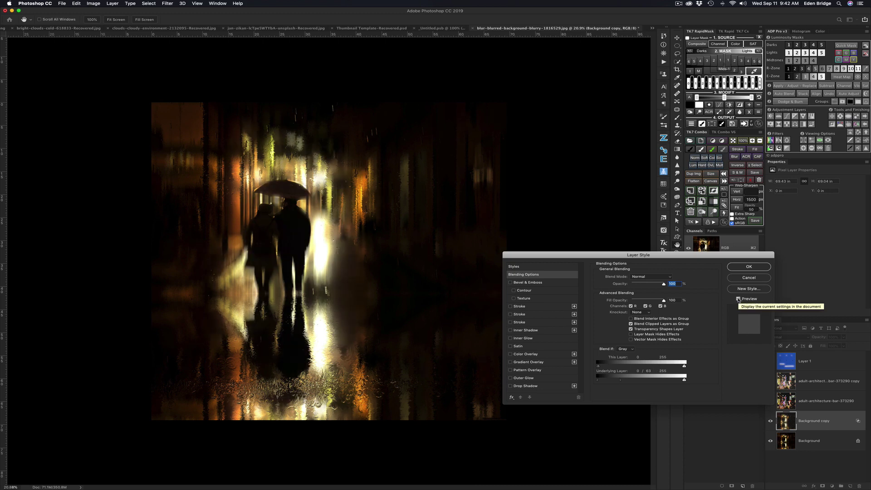
{"action": "left_click", "coordinate": [739, 299]}
{"action": "left_click", "coordinate": [738, 299]}
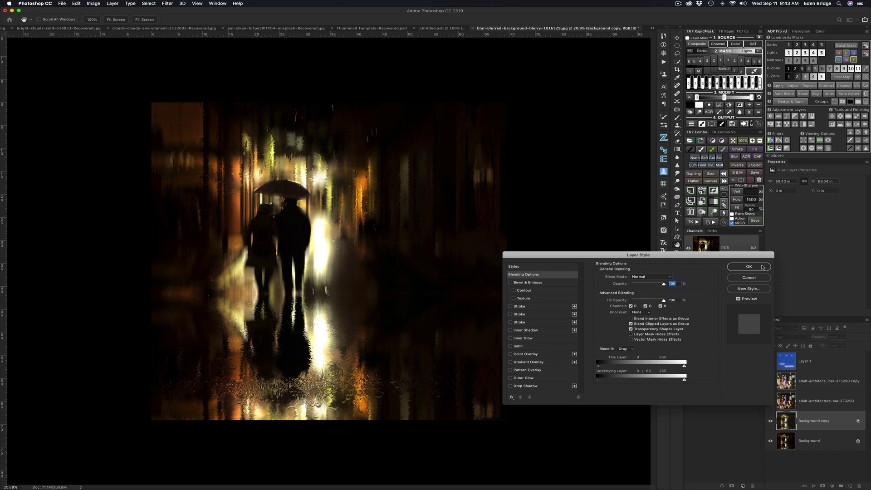
{"action": "left_click", "coordinate": [762, 268]}
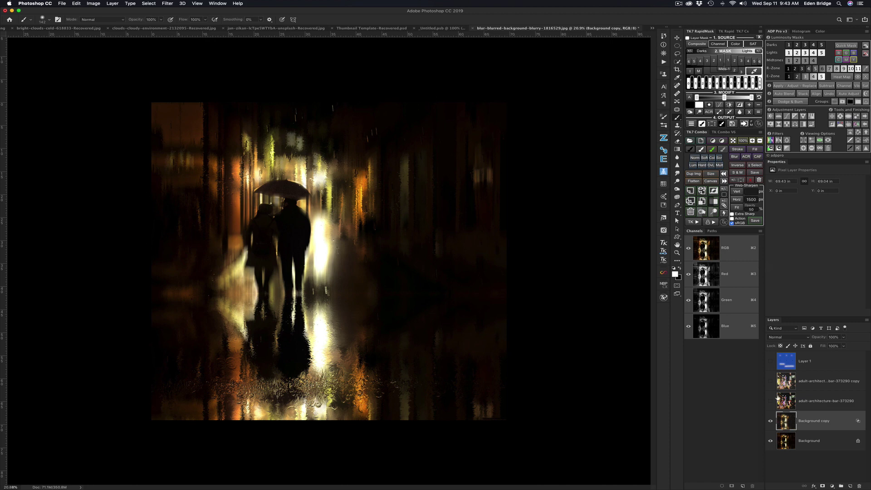
{"action": "left_click", "coordinate": [771, 422]}
{"action": "left_click", "coordinate": [771, 421]}
{"action": "left_click", "coordinate": [770, 421]}
{"action": "left_click", "coordinate": [771, 421]}
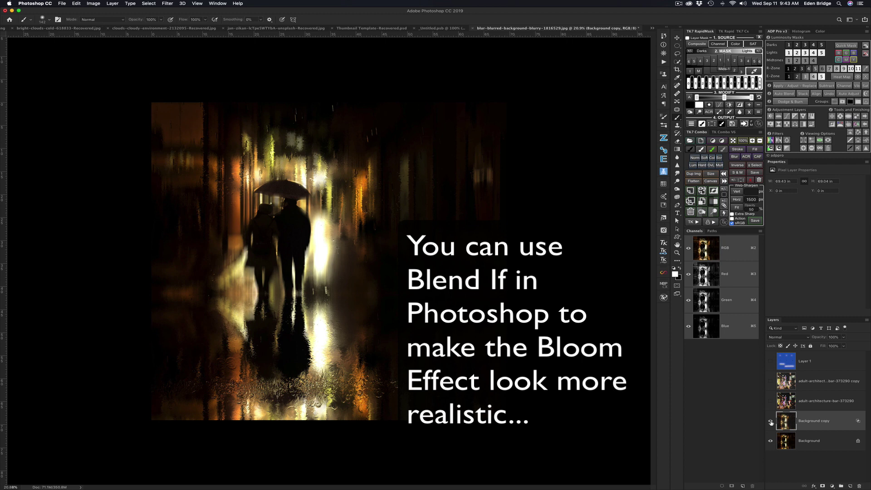